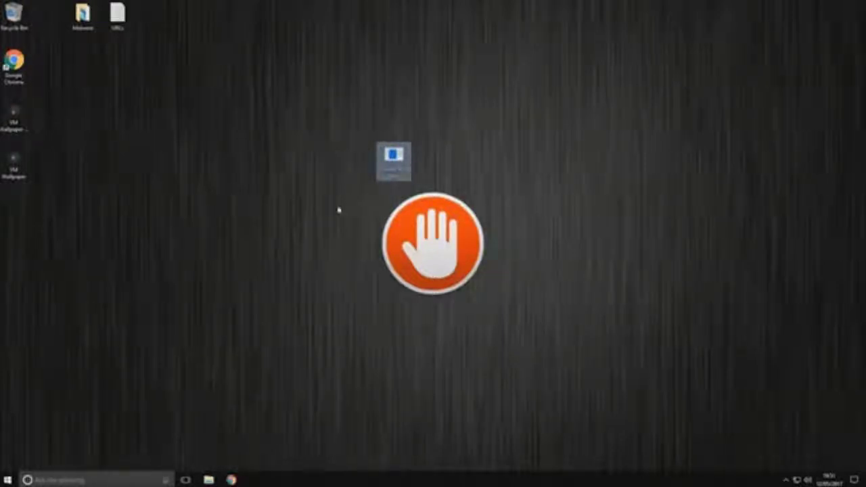
Move the WannaDecryptor icon higher and to the right on the desktop.
drag(335, 119, 408, 193)
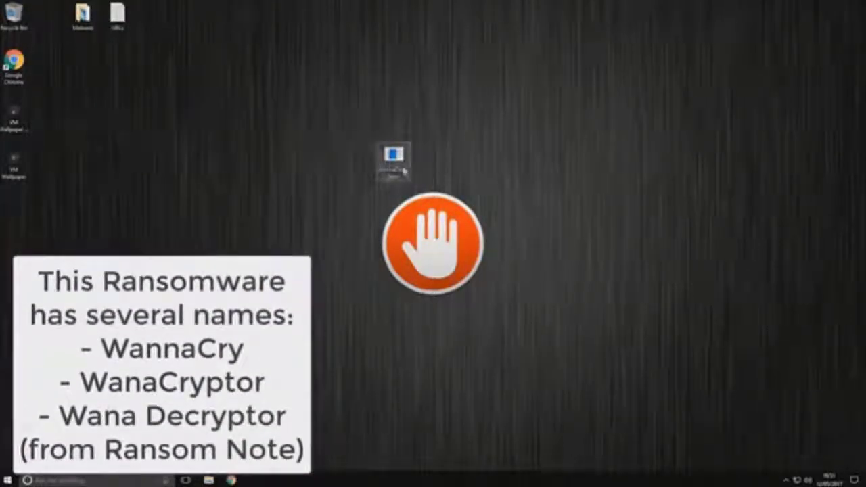
drag(403, 171, 438, 124)
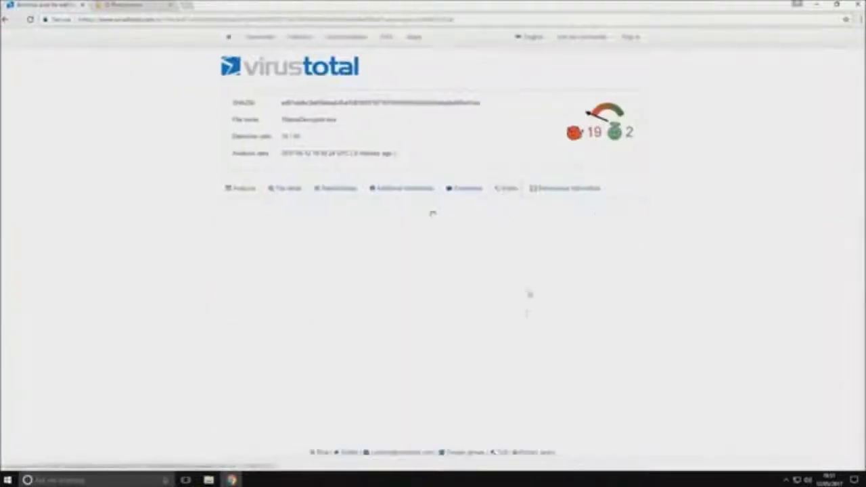
scroll(527, 314, down, 1)
scroll(474, 339, down, 5)
scroll(426, 376, up, 1)
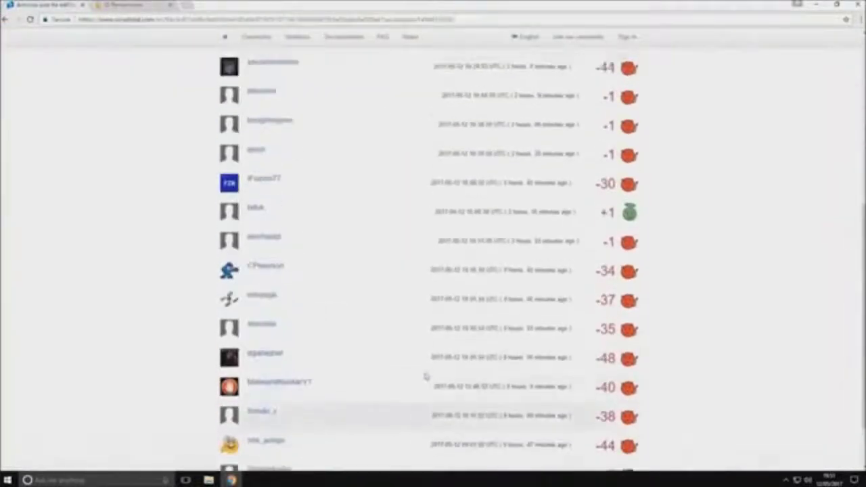
scroll(426, 377, up, 5)
scroll(363, 277, down, 4)
scroll(359, 350, down, 2)
scroll(371, 354, up, 3)
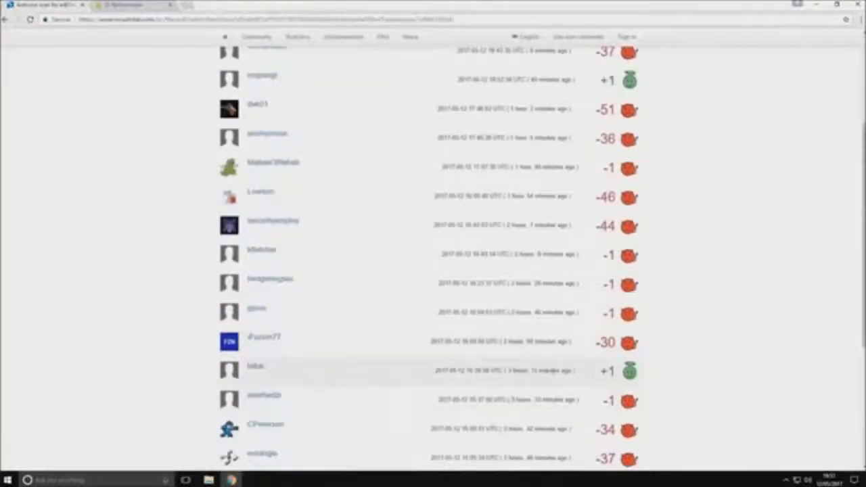
scroll(545, 384, up, 2)
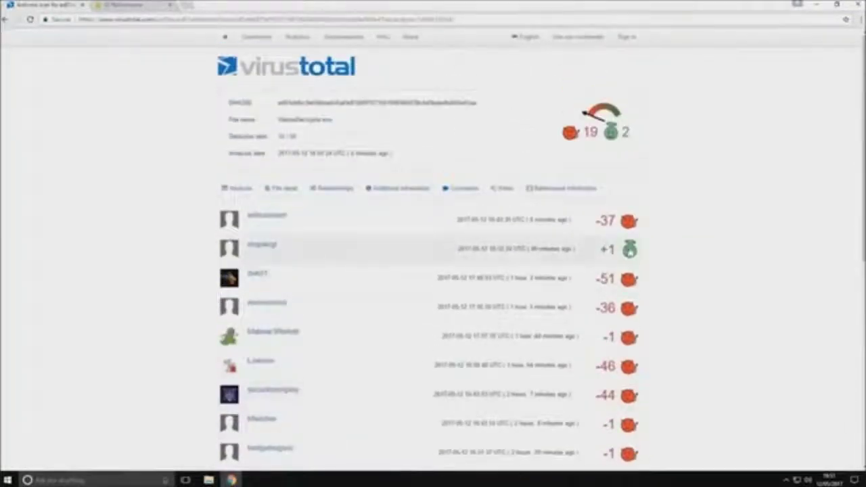
scroll(377, 367, down, 2)
scroll(377, 367, down, 3)
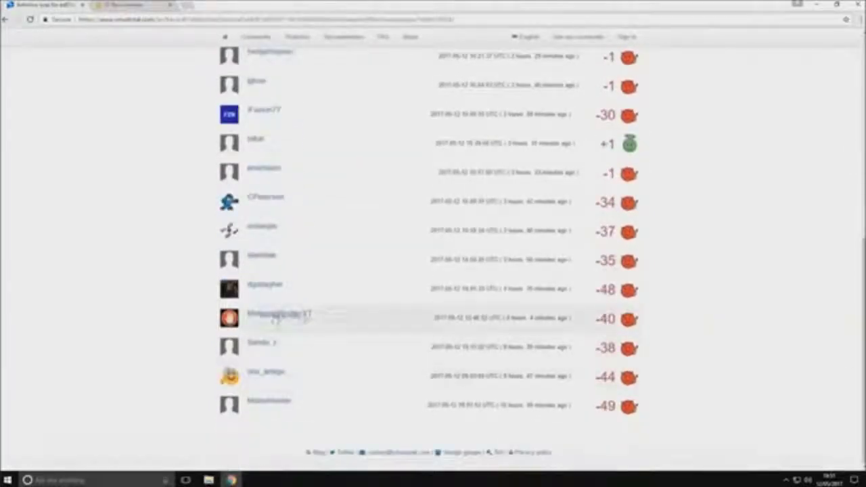
scroll(285, 311, up, 5)
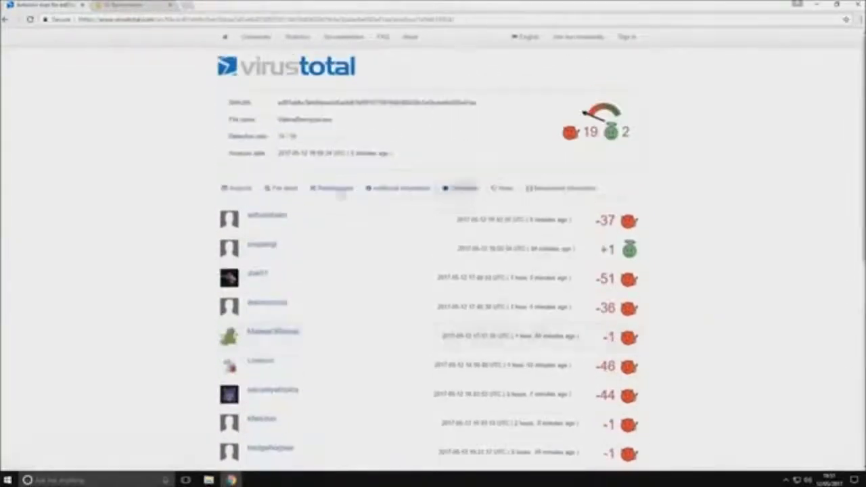
click(291, 194)
click(259, 200)
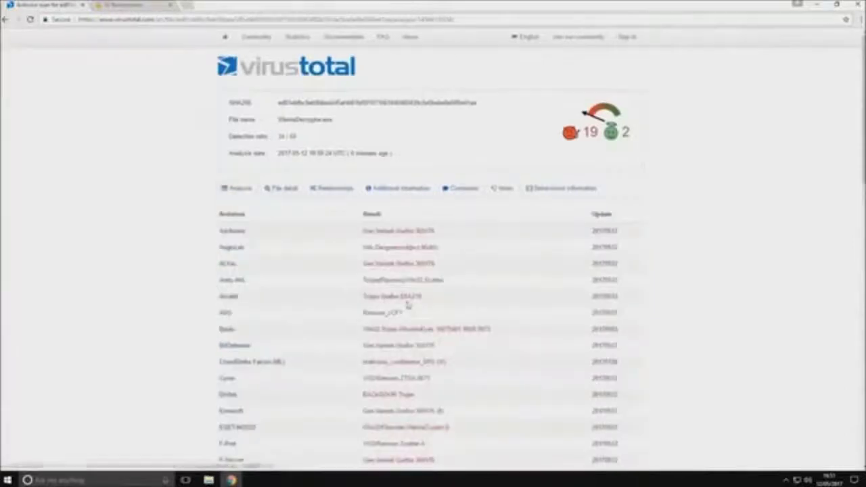
scroll(271, 203, down, 1)
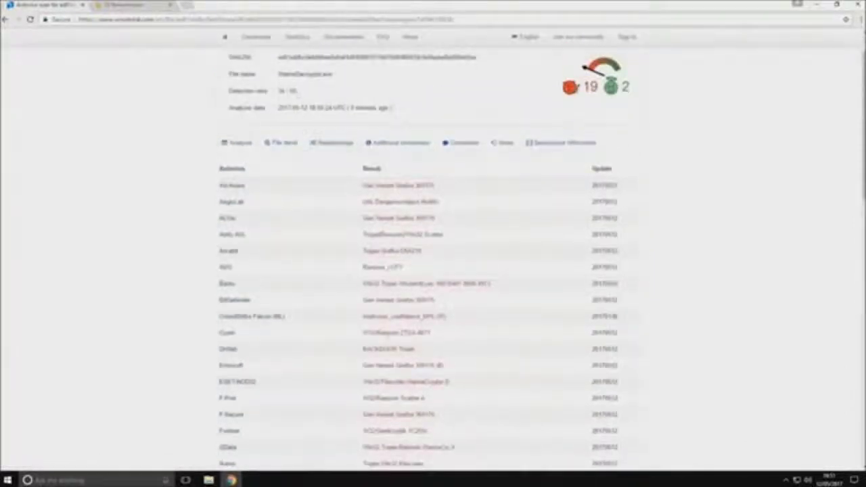
scroll(387, 341, down, 2)
scroll(387, 342, down, 3)
scroll(387, 341, down, 2)
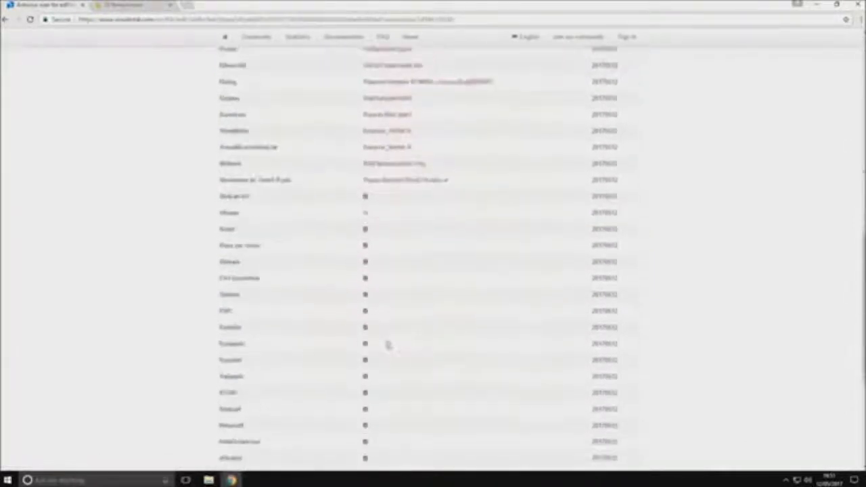
triple_click(242, 244)
click(308, 243)
scroll(307, 243, down, 2)
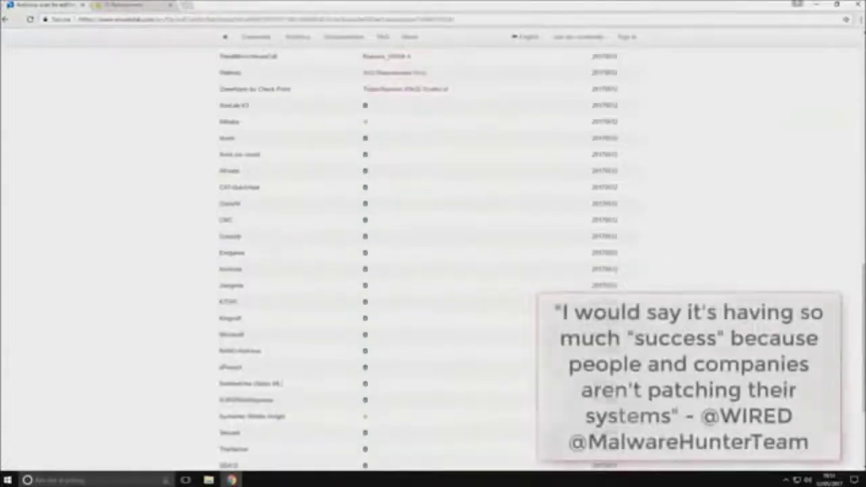
double_click(230, 203)
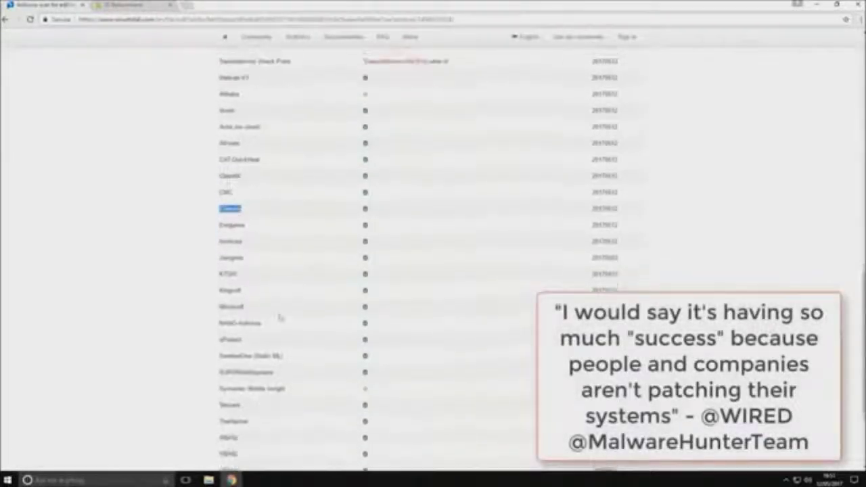
scroll(284, 315, down, 1)
double_click(232, 289)
scroll(294, 305, down, 2)
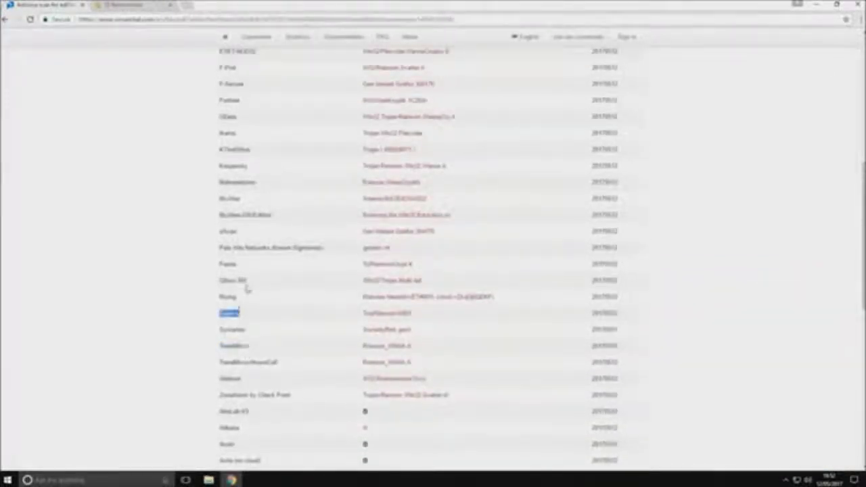
scroll(298, 325, up, 2)
scroll(291, 359, up, 1)
scroll(277, 352, up, 1)
scroll(285, 358, up, 1)
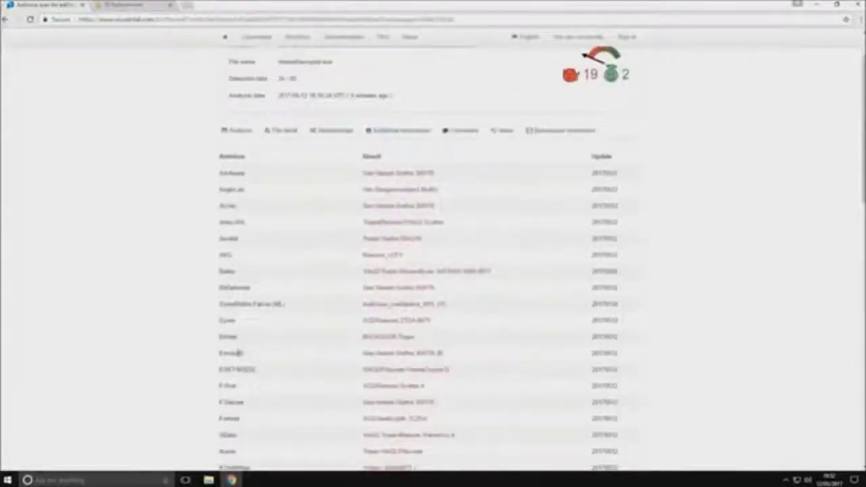
scroll(305, 296, up, 1)
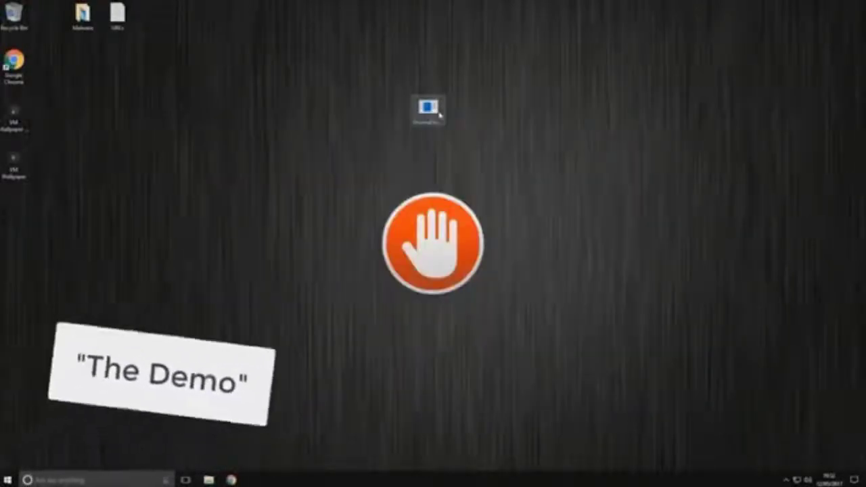
Open the WannaDecryptor file's Properties on the Details tab.
right_click(427, 115)
click(474, 311)
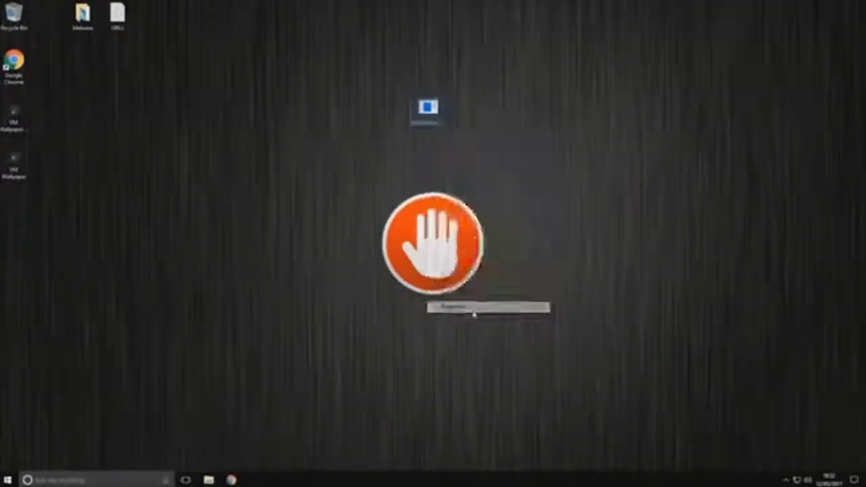
click(519, 135)
click(460, 212)
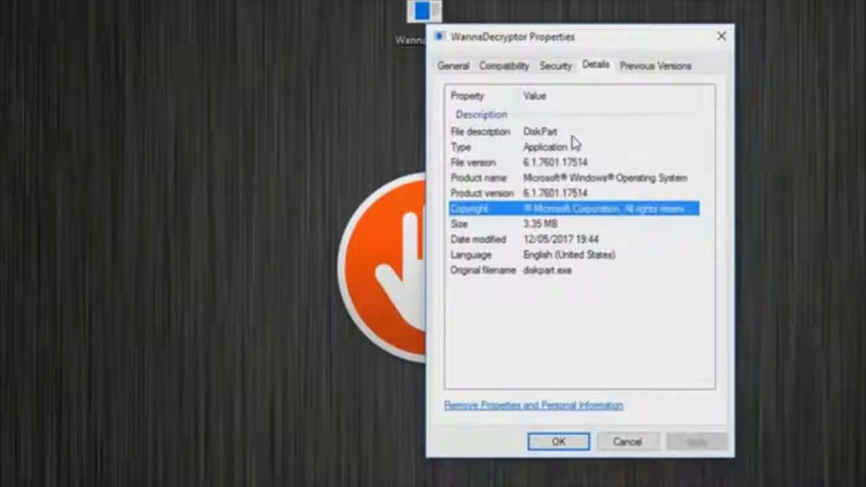
Review each Details entry, from File description DiskPart to Original filename diskpart.exe.
click(573, 135)
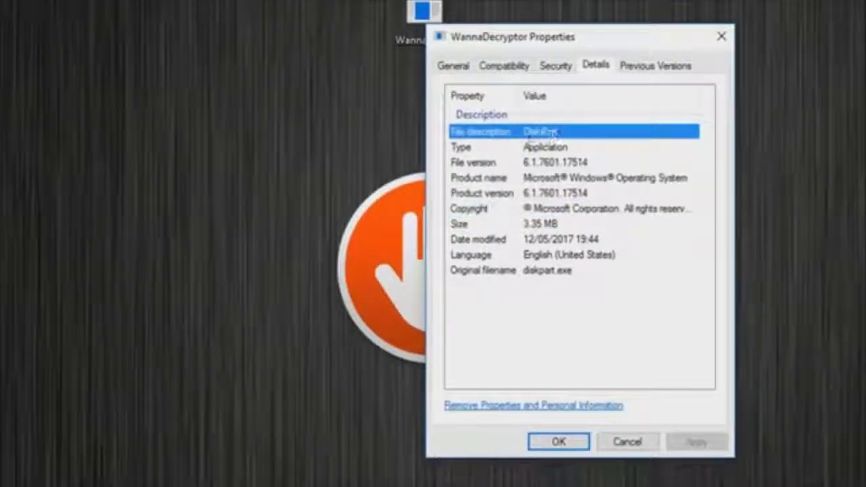
click(595, 149)
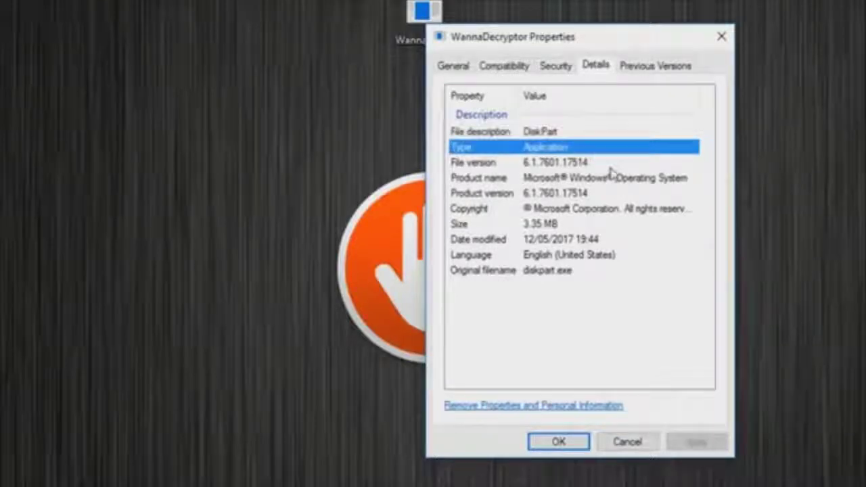
click(552, 166)
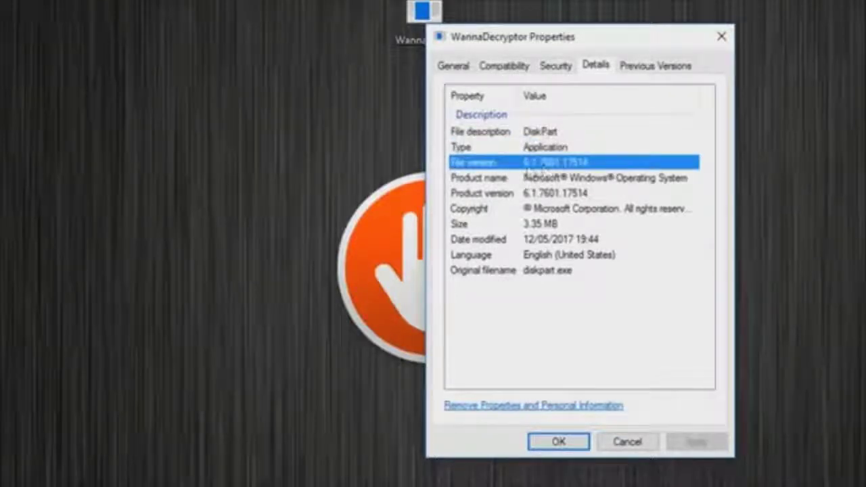
click(532, 177)
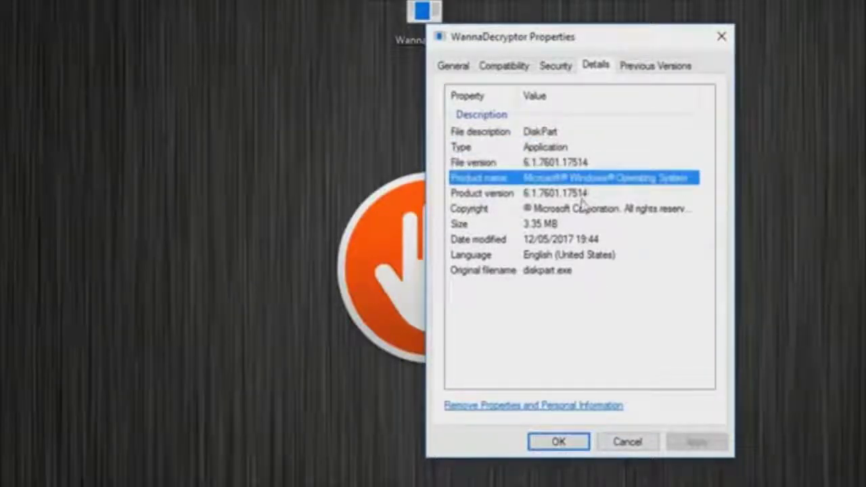
click(618, 195)
click(611, 210)
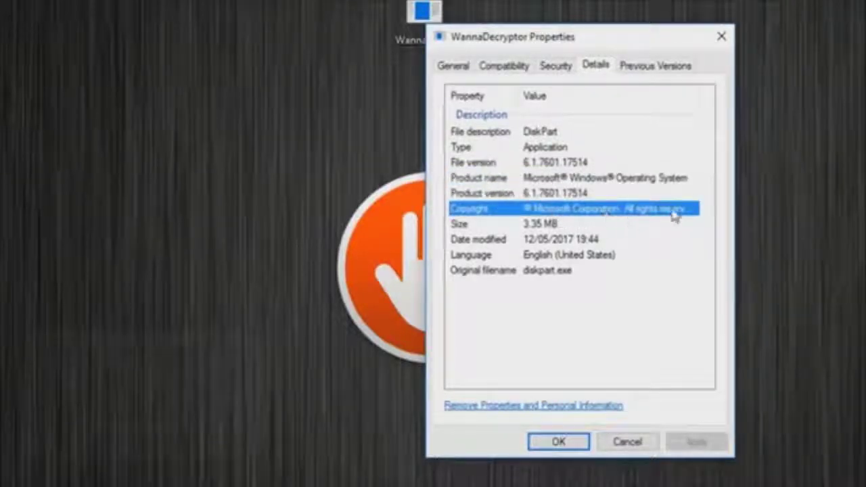
click(572, 225)
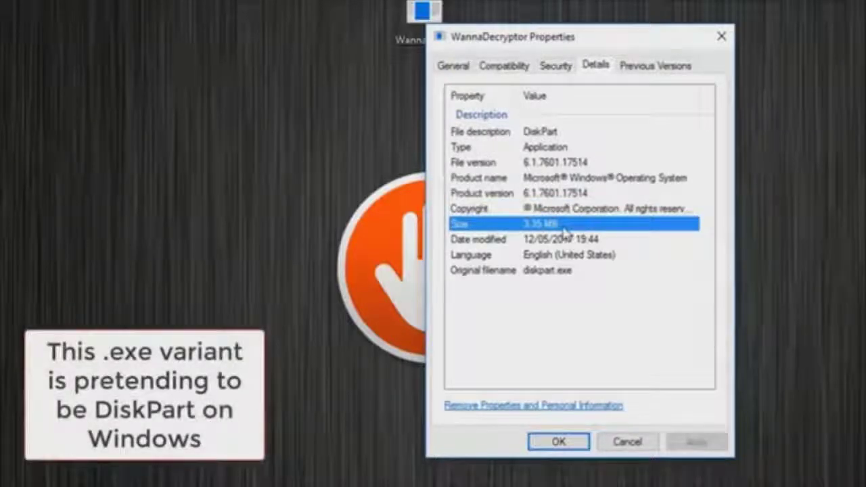
click(594, 273)
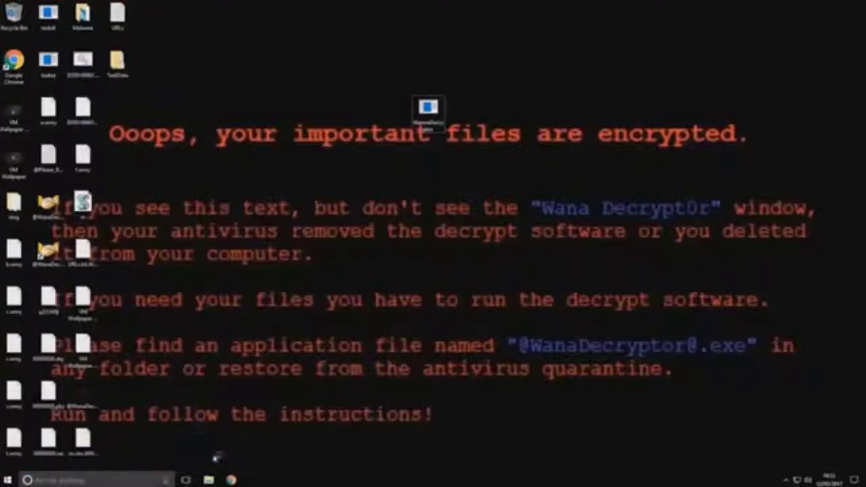
Open the Documents folder in File Explorer to inspect the encrypted files.
click(209, 478)
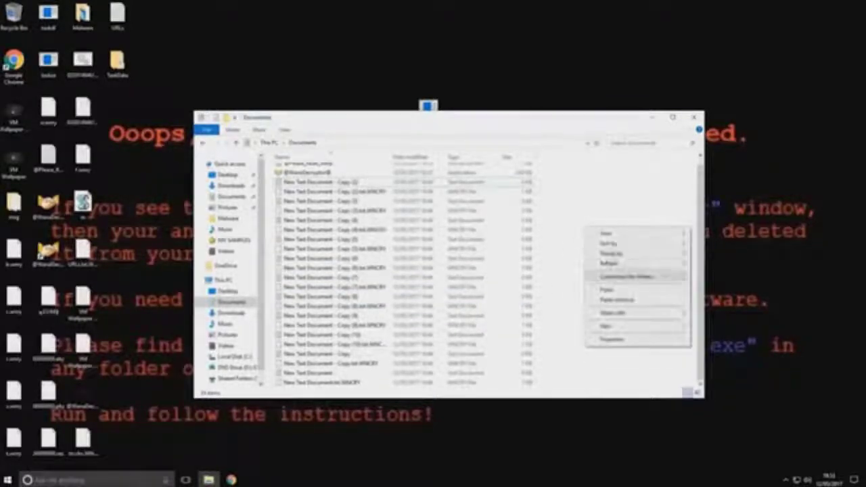
Refresh the Documents list and select the encrypted New Text Document.txt.WNCRY file.
click(602, 266)
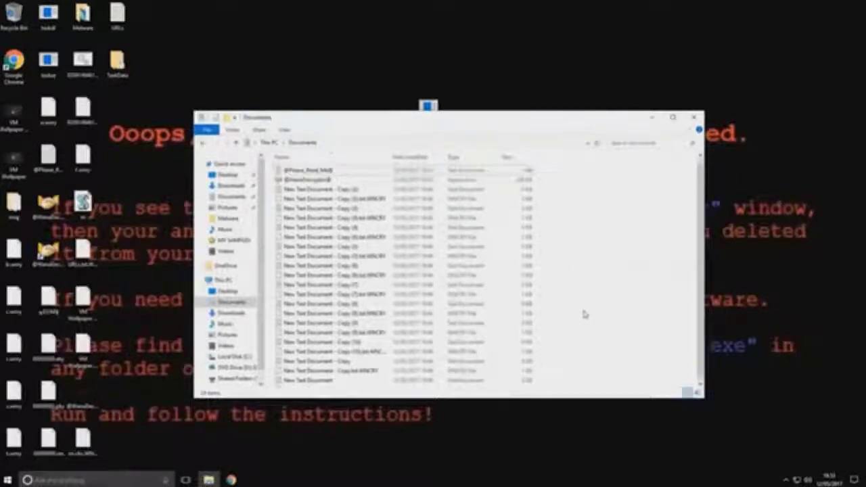
click(355, 383)
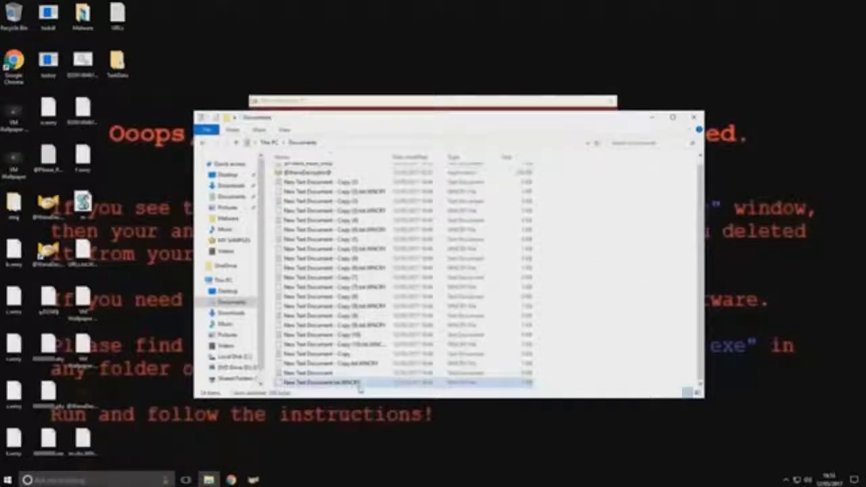
mouse_move(321, 383)
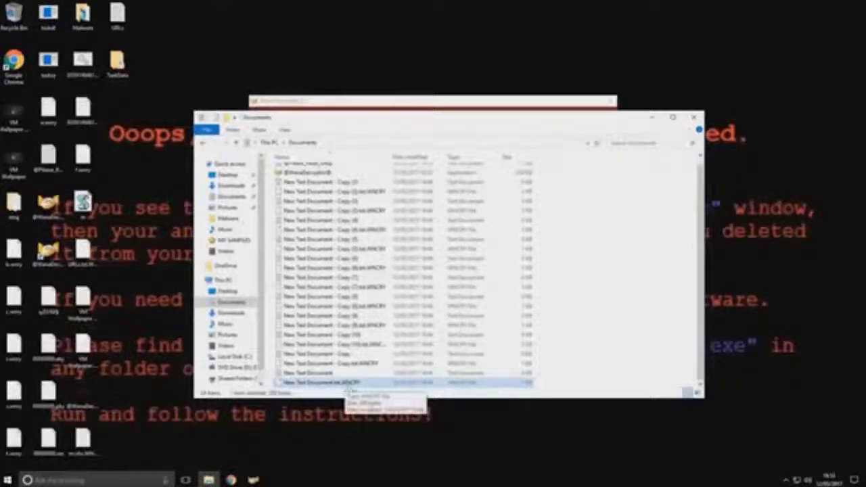
click(609, 340)
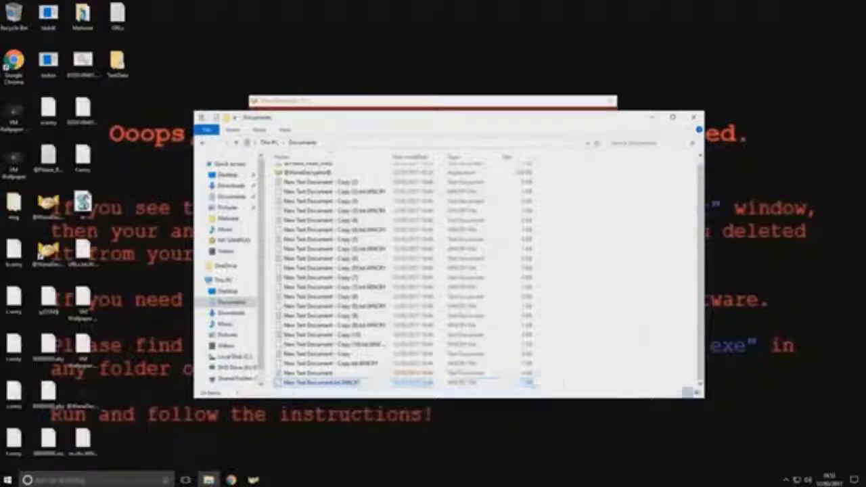
click(381, 386)
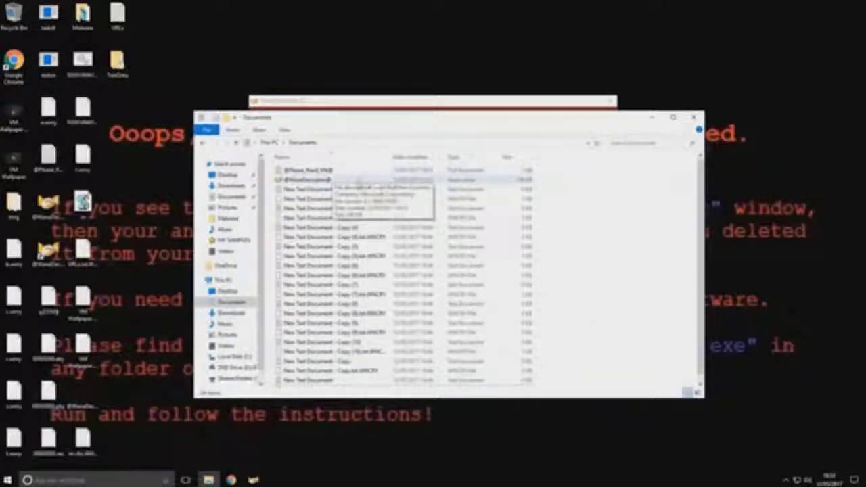
click(694, 116)
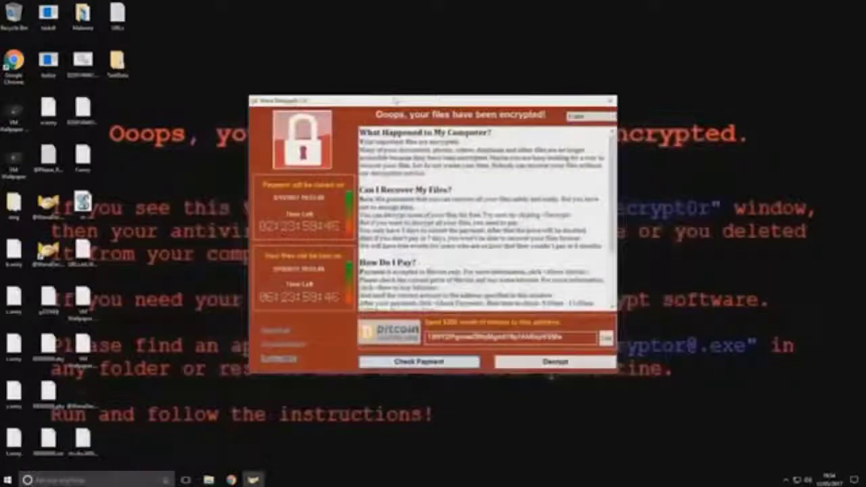
drag(396, 100, 395, 90)
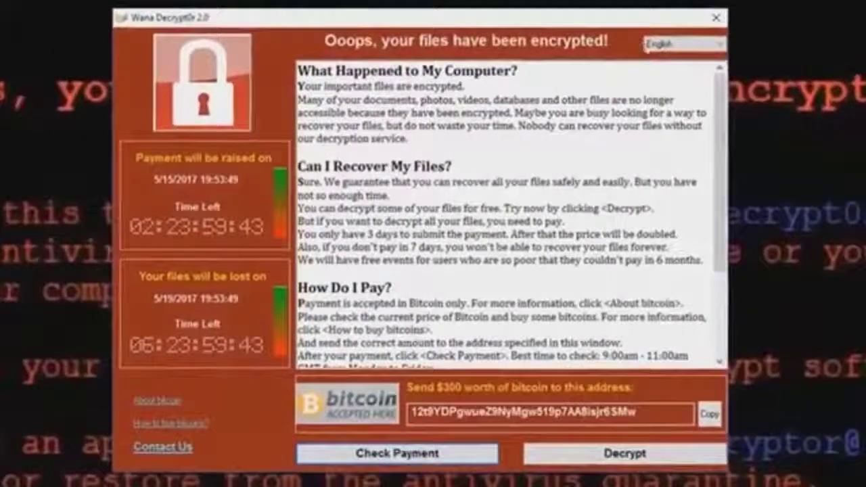
click(592, 106)
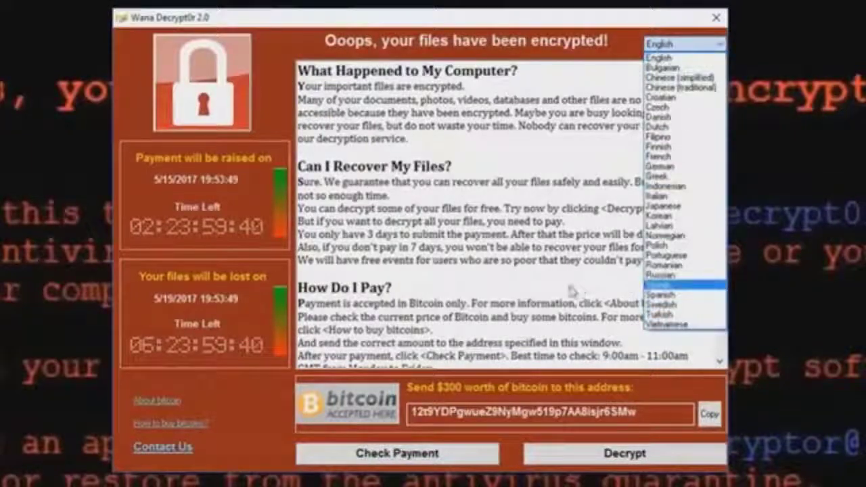
click(521, 249)
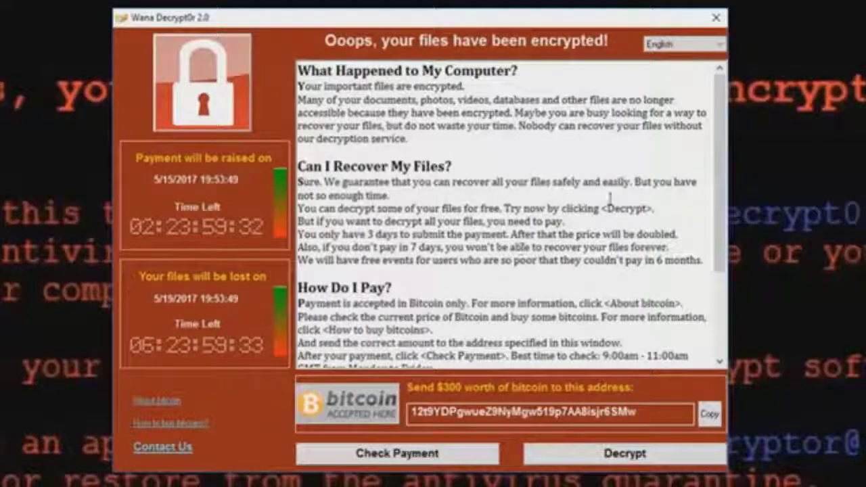
scroll(597, 262, down, 3)
scroll(596, 262, up, 3)
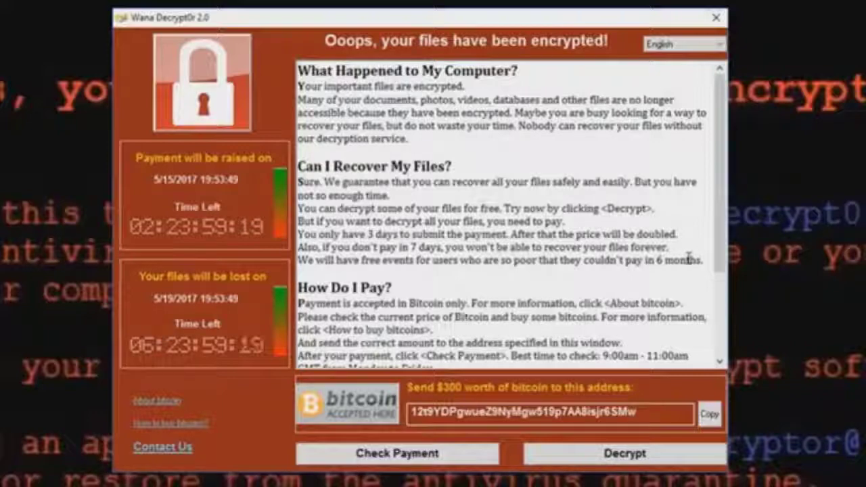
scroll(689, 258, down, 1)
scroll(688, 261, down, 2)
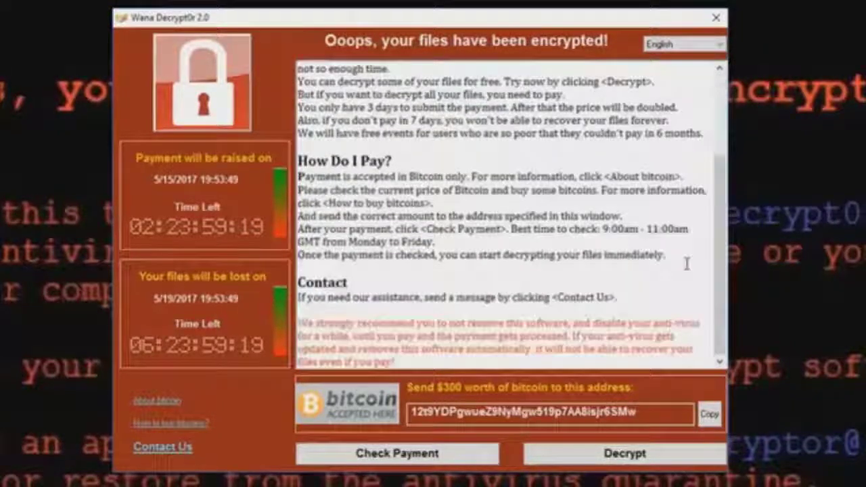
scroll(684, 268, up, 1)
scroll(687, 261, up, 2)
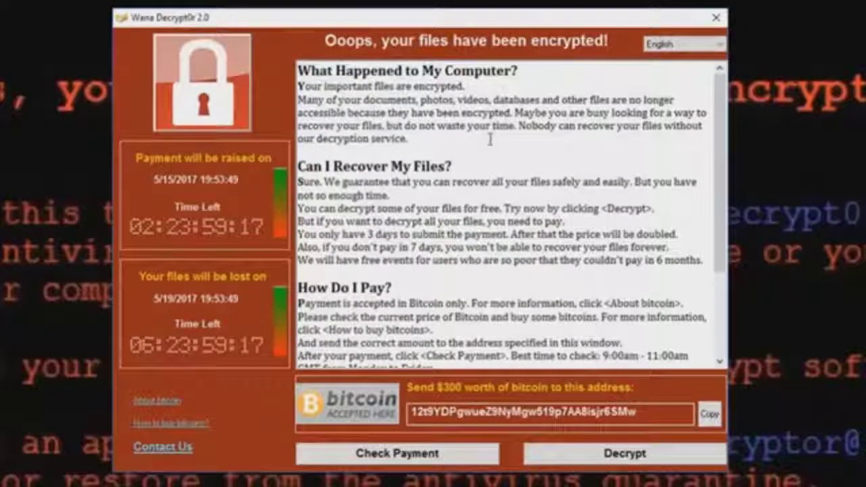
drag(490, 139, 297, 85)
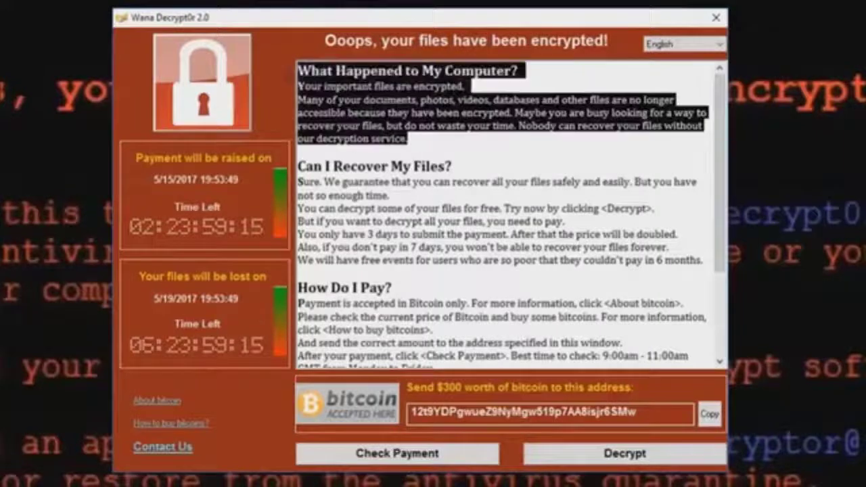
click(464, 143)
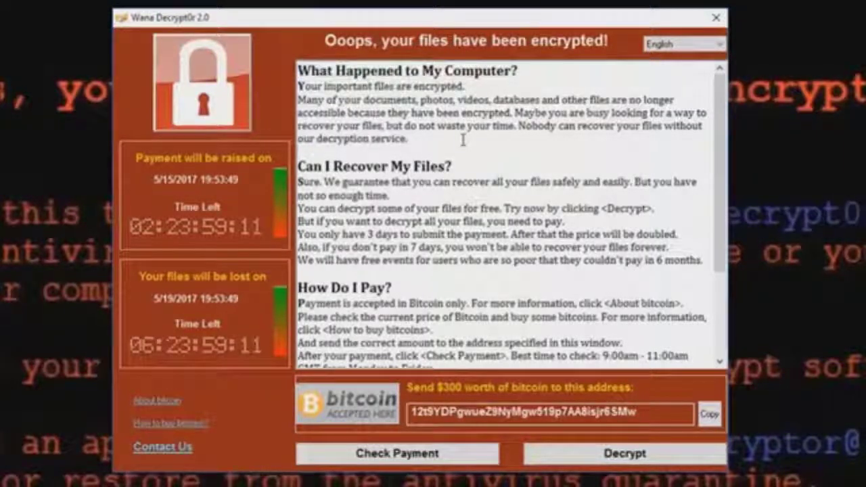
scroll(463, 140, down, 3)
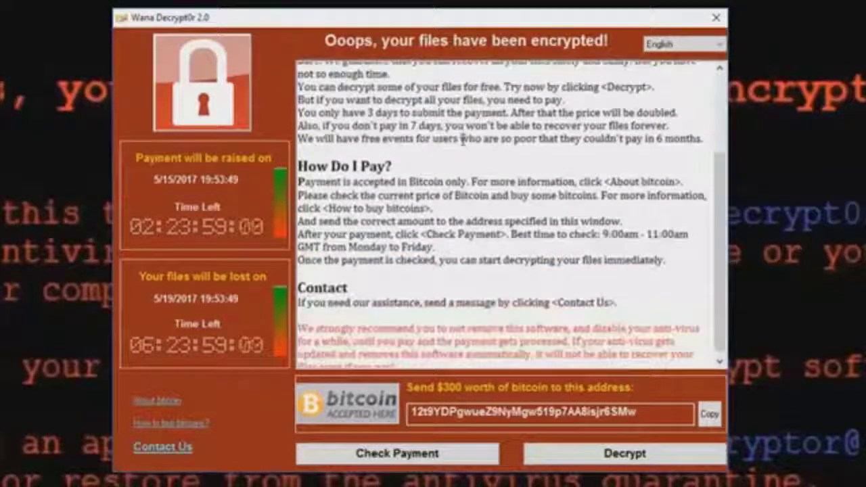
scroll(463, 140, up, 1)
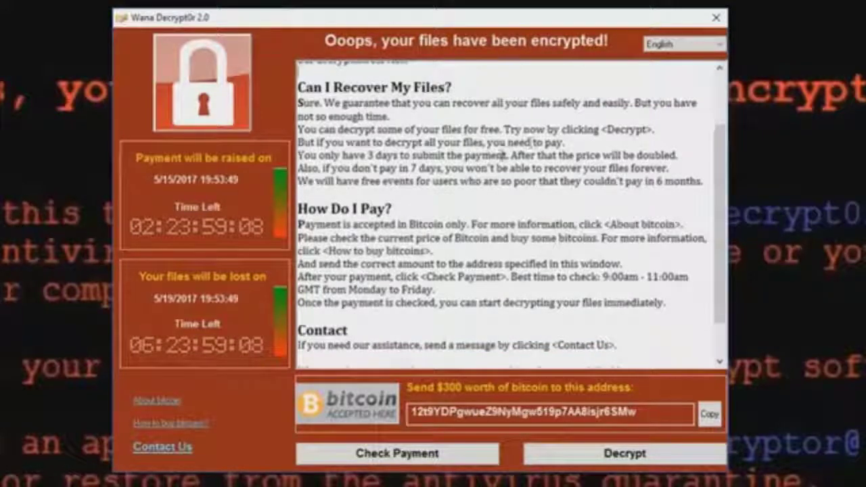
scroll(464, 140, down, 1)
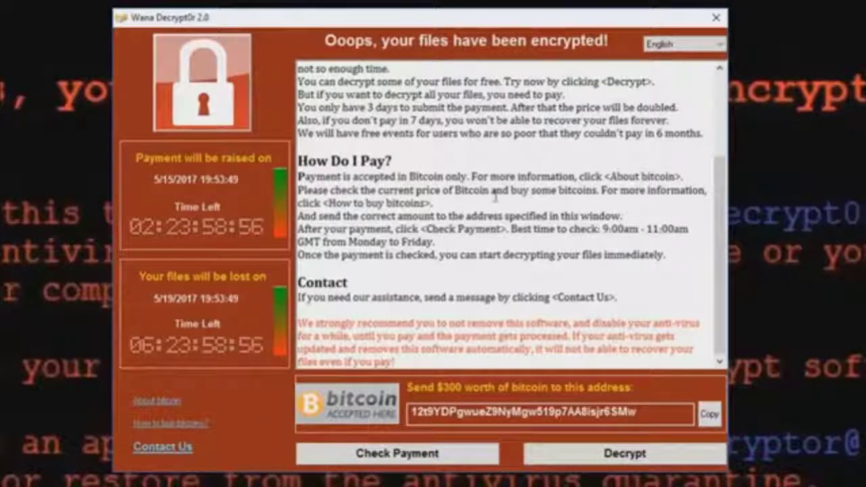
scroll(479, 353, up, 3)
scroll(480, 354, up, 1)
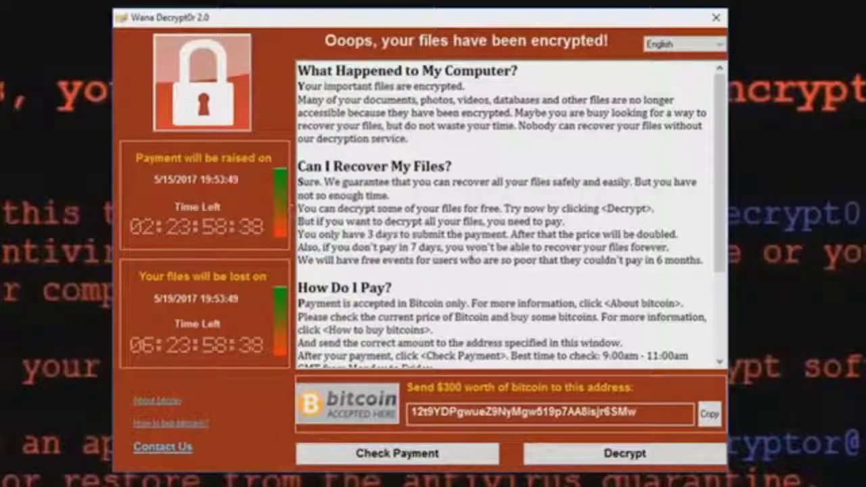
scroll(477, 251, down, 1)
scroll(480, 254, down, 3)
scroll(488, 260, up, 5)
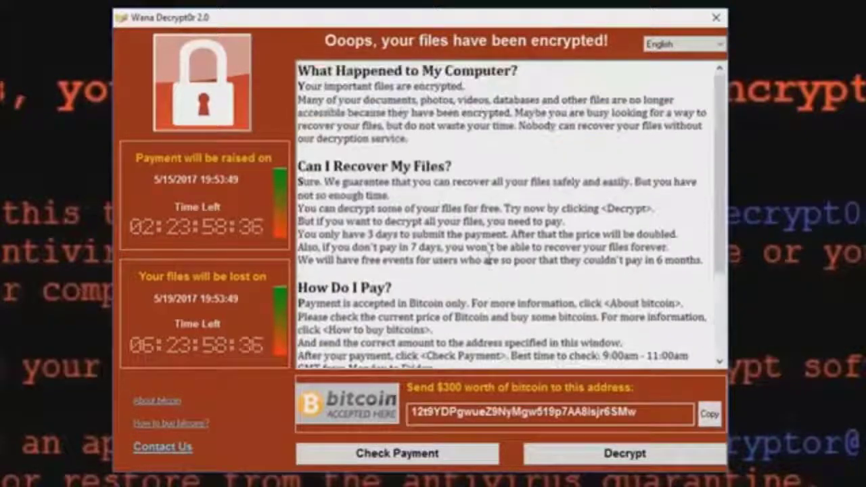
Reposition the Wana Decrypt0r window to expose the ransom wallpaper.
mouse_move(513, 19)
mouse_down()
mouse_move(574, 458)
mouse_move(597, 456)
mouse_up()
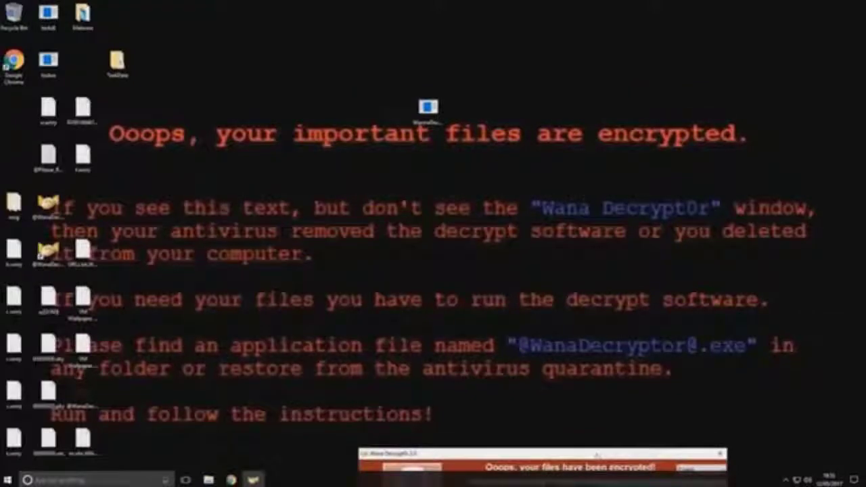
drag(621, 413, 622, 410)
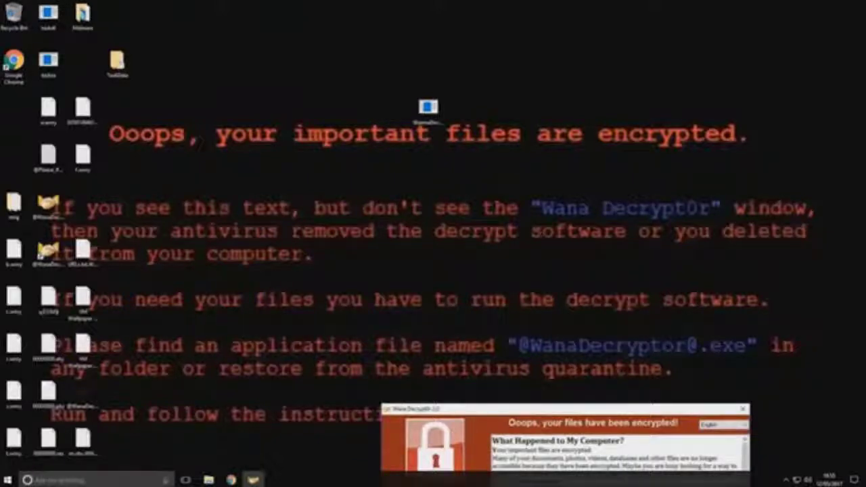
mouse_move(512, 411)
mouse_down()
mouse_move(577, 433)
mouse_move(590, 413)
mouse_up()
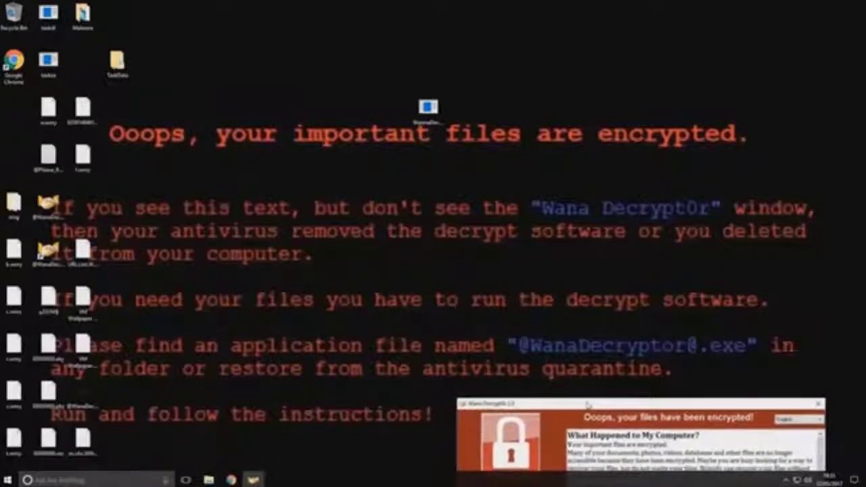
mouse_move(589, 412)
mouse_down()
mouse_move(593, 465)
mouse_move(527, 191)
mouse_move(411, 177)
mouse_move(393, 156)
mouse_up()
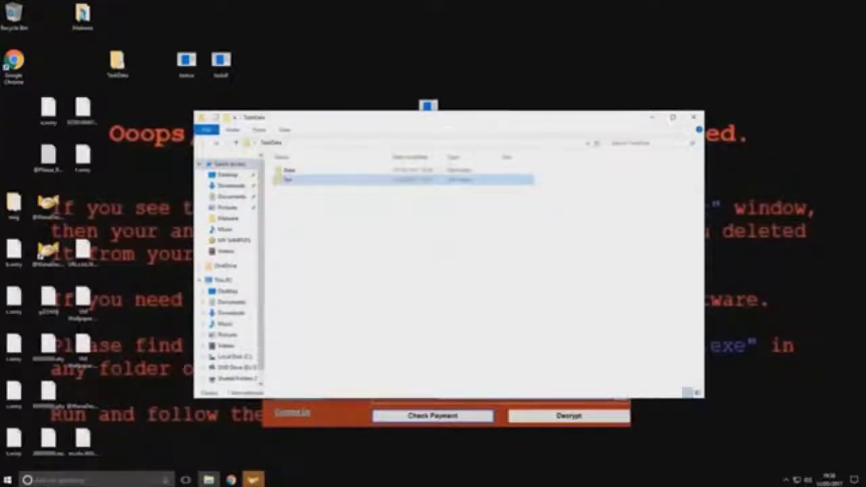
Browse TestData's Data folder and the msg language-file folder, closing each window.
double_click(288, 170)
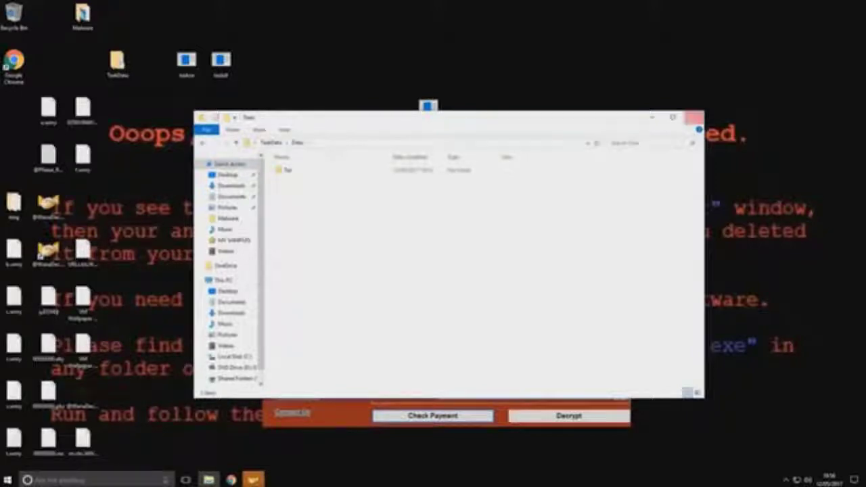
click(695, 119)
drag(117, 61, 152, 61)
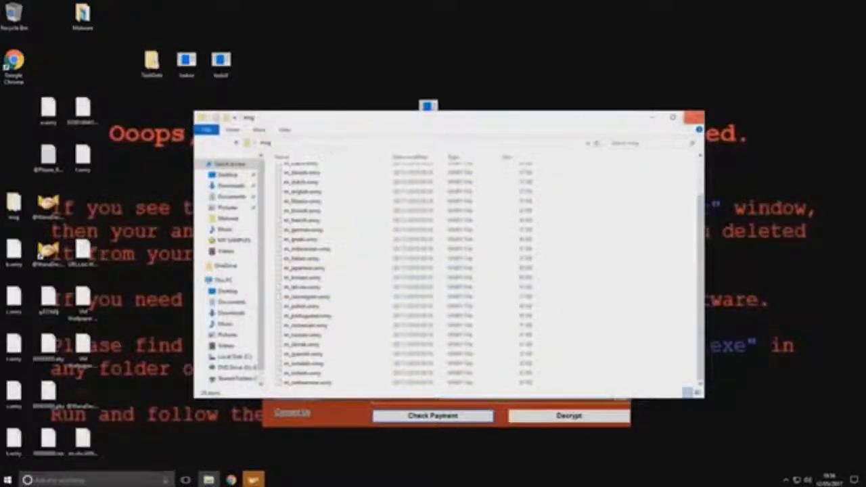
click(693, 117)
mouse_move(253, 480)
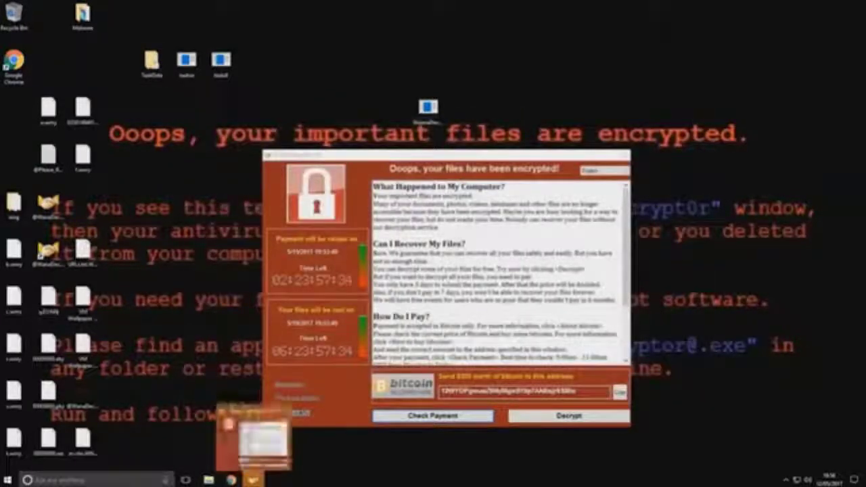
key(super+e)
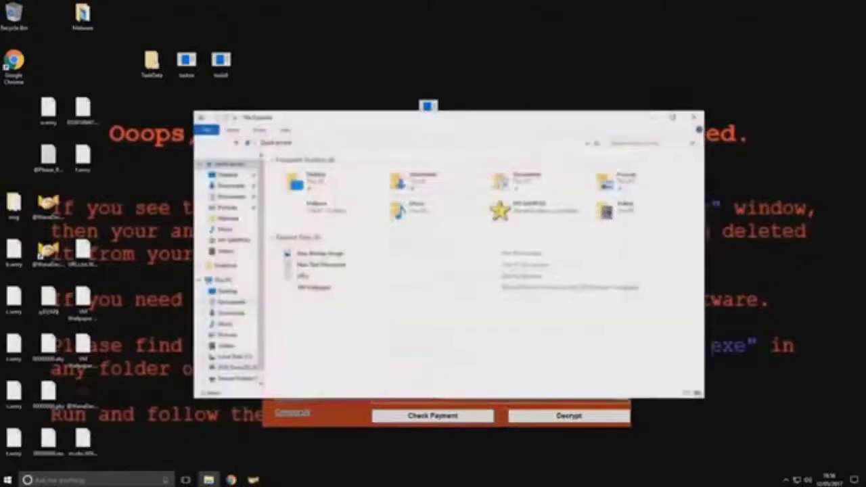
click(231, 302)
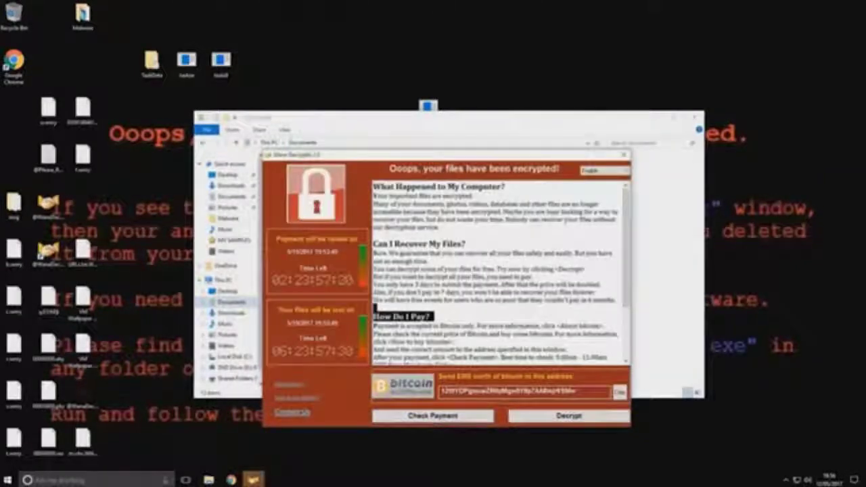
key(alt+Tab)
drag(532, 328, 272, 164)
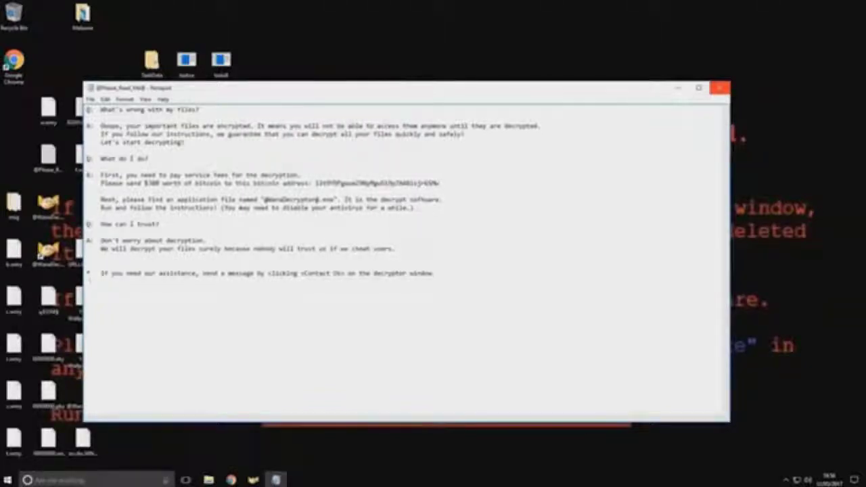
click(719, 88)
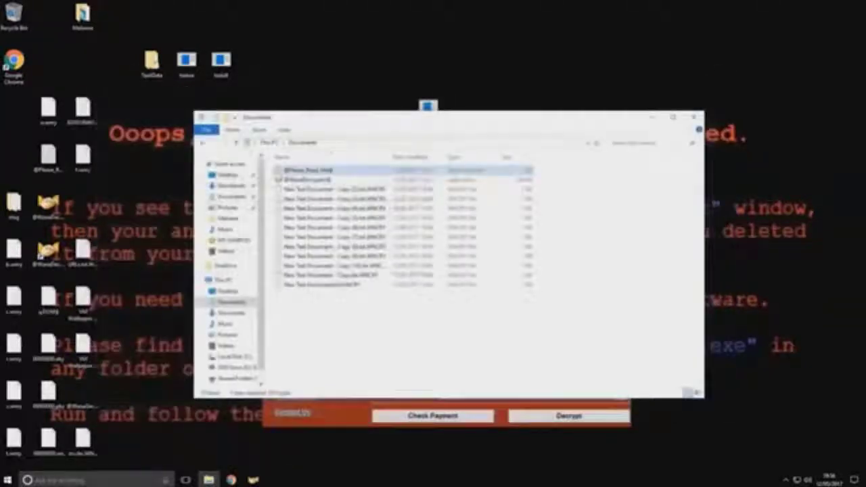
click(227, 334)
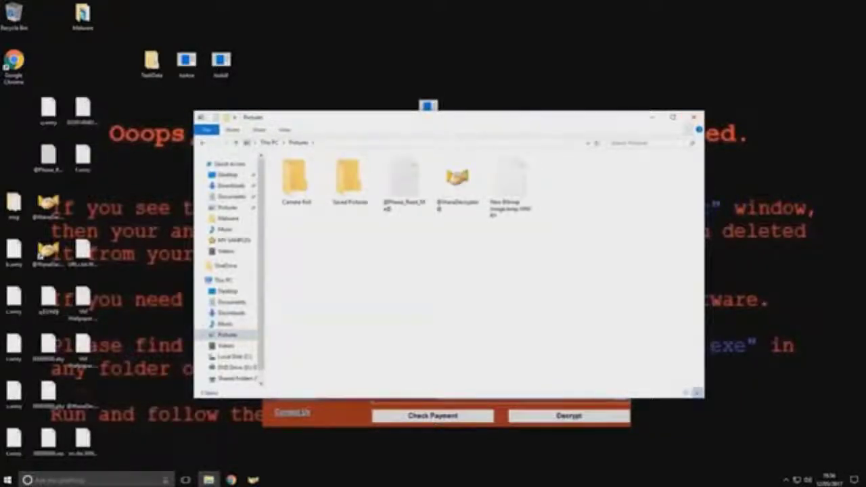
key(ctrl+F1)
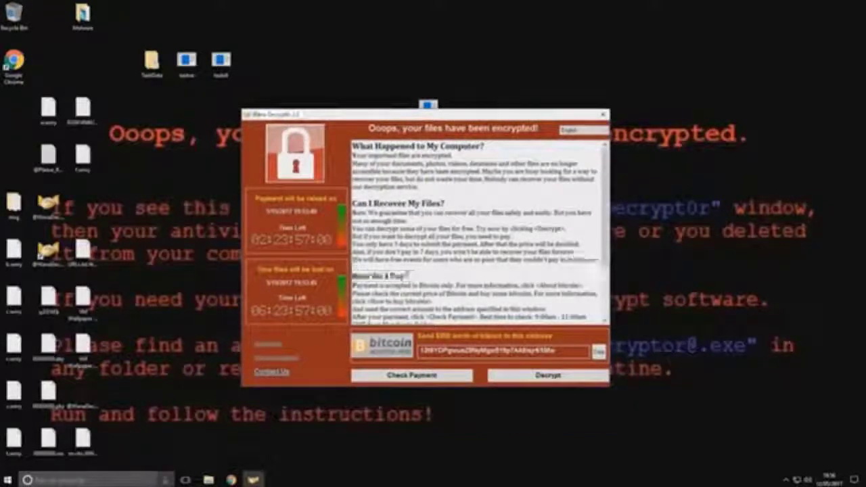
Navigate from %appdata% to AppData\Local\Temp and sort it by Date modified.
key(super+s)
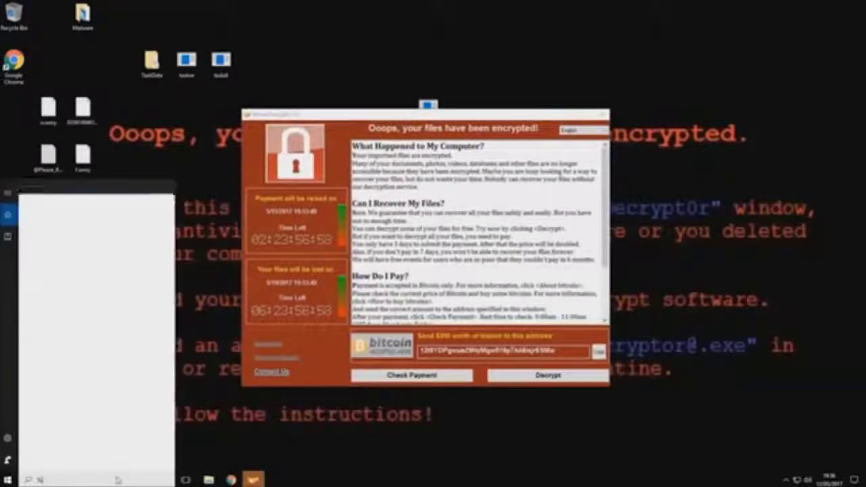
text(%appdata%)
key(Return)
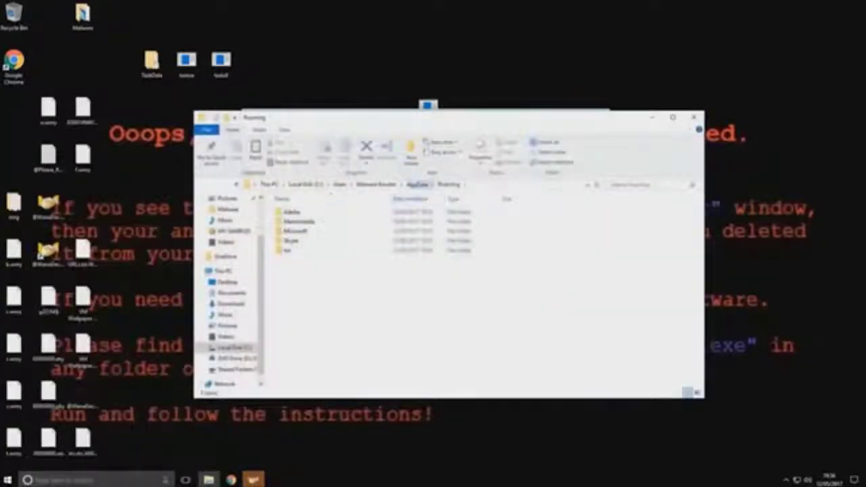
click(417, 184)
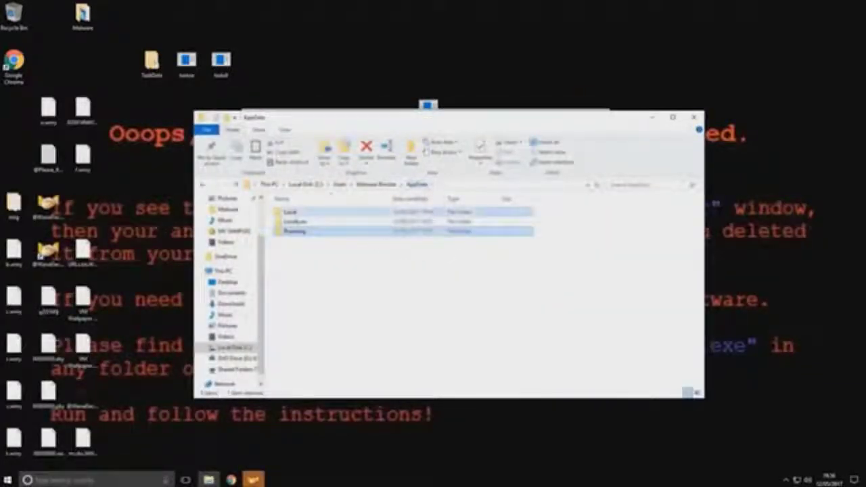
double_click(291, 212)
mouse_move(336, 348)
mouse_down()
mouse_move(317, 313)
mouse_move(324, 306)
mouse_up()
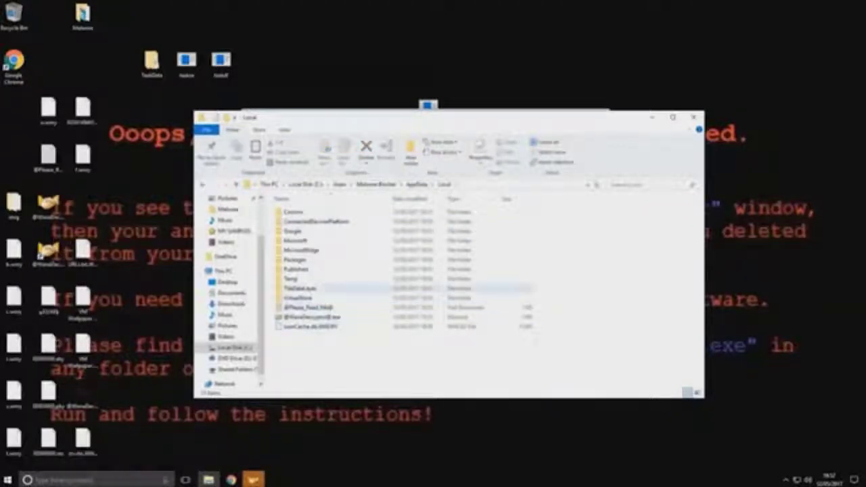
double_click(295, 278)
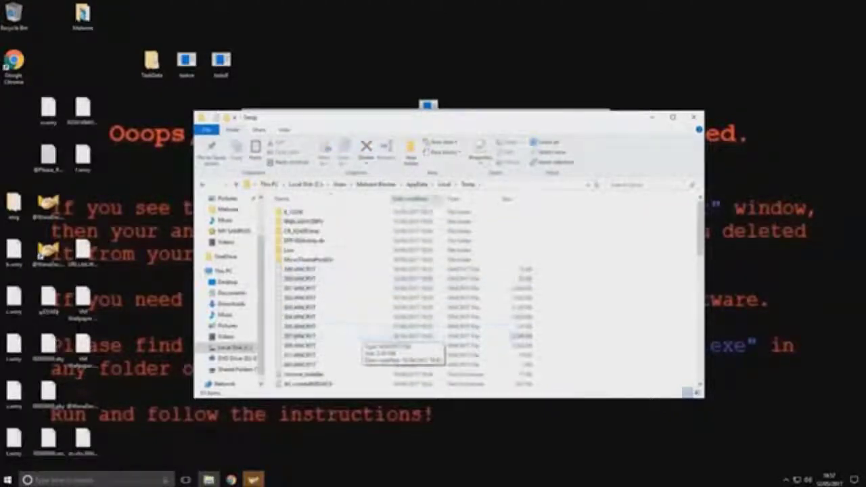
click(413, 199)
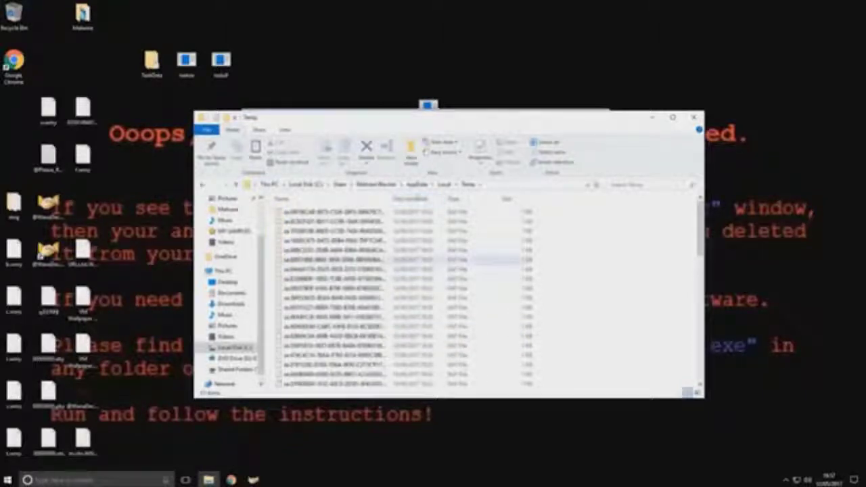